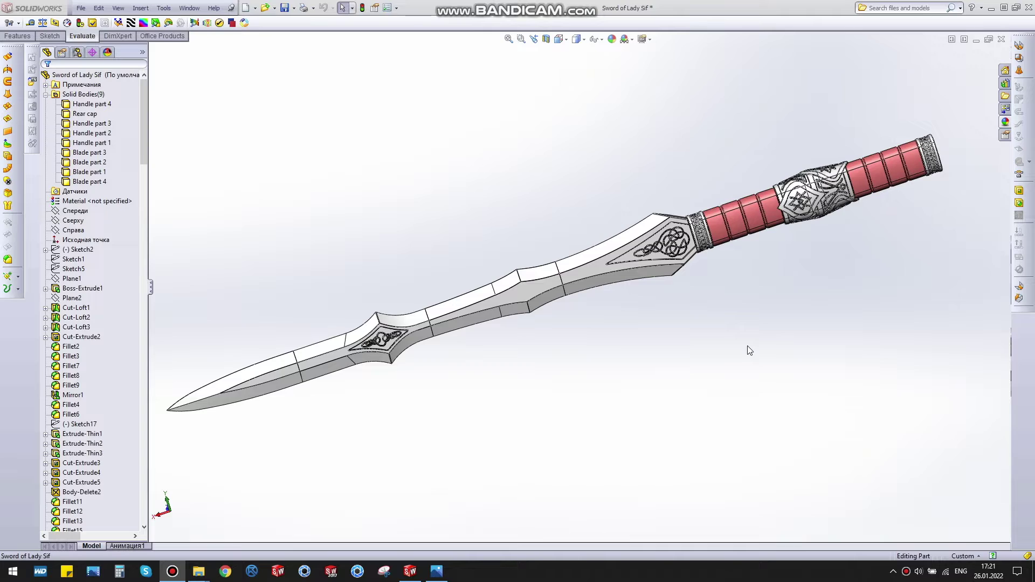
Step: Zoom and orbit onto the patterned ring below the red grip, then bring up reference photo 2.jpg
scroll(750, 295, down, 2)
scroll(612, 377, down, 1)
scroll(593, 348, down, 2)
scroll(548, 294, down, 2)
scroll(538, 295, down, 2)
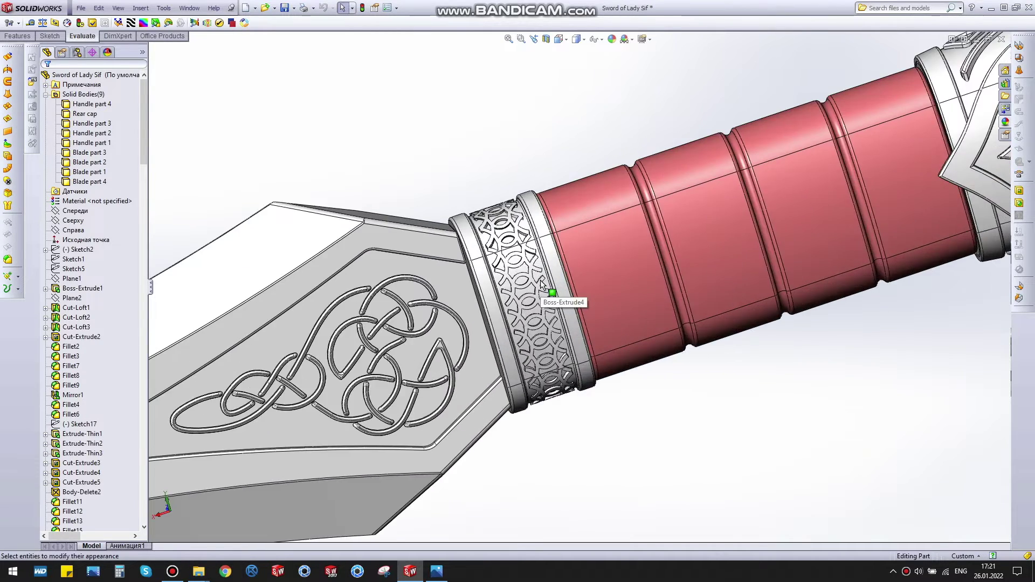
scroll(555, 296, down, 2)
scroll(570, 326, down, 2)
mouse_move(570, 326)
middle_down()
mouse_move(624, 324)
mouse_move(609, 384)
mouse_move(619, 346)
mouse_move(596, 376)
mouse_move(600, 354)
mouse_move(614, 389)
mouse_move(609, 377)
middle_up()
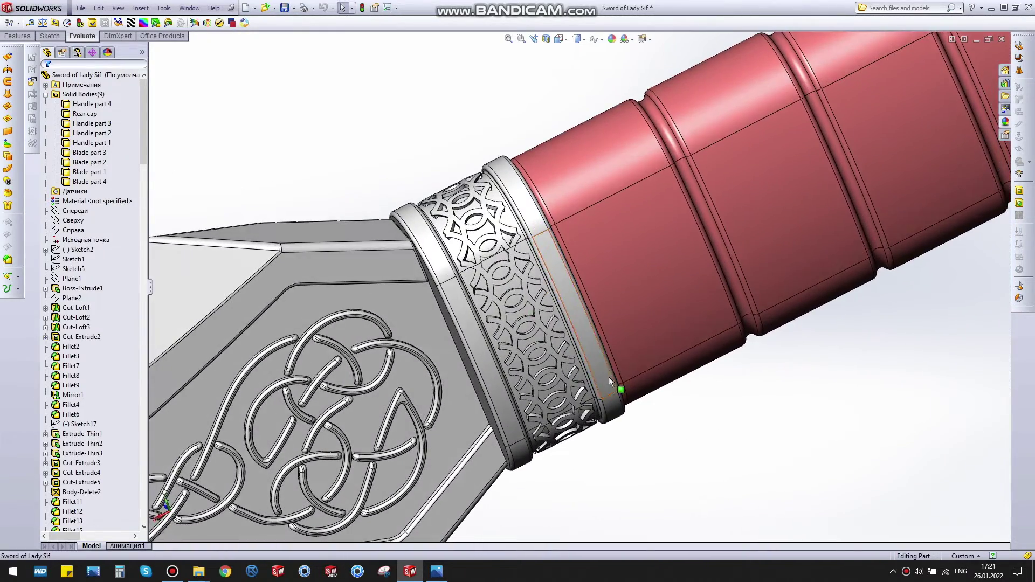
click(436, 570)
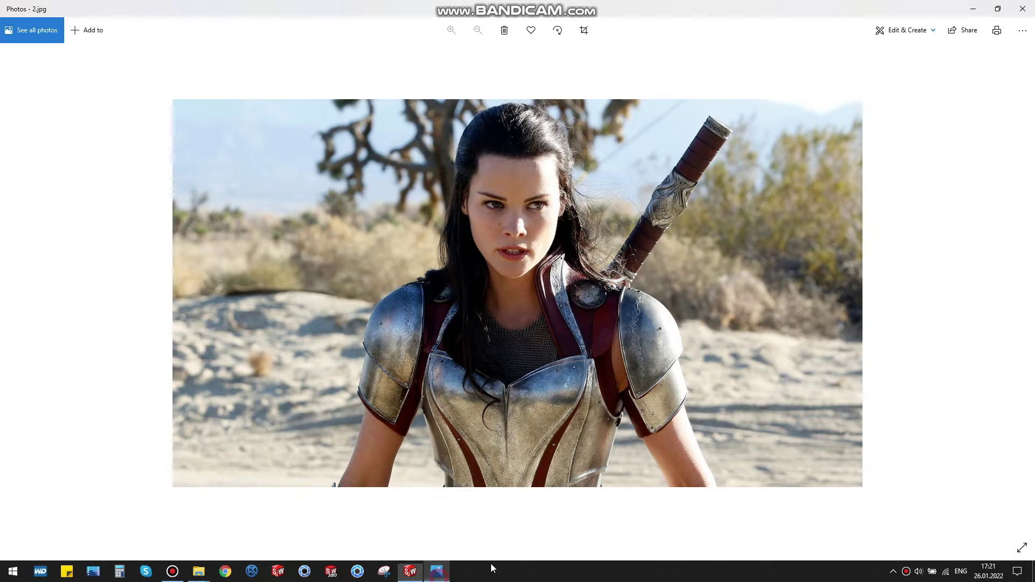
Step: Enlarge the reference photo to 700% centred on the hilt, then ease back to about 359%
scroll(758, 108, up, 1)
scroll(758, 108, up, 2)
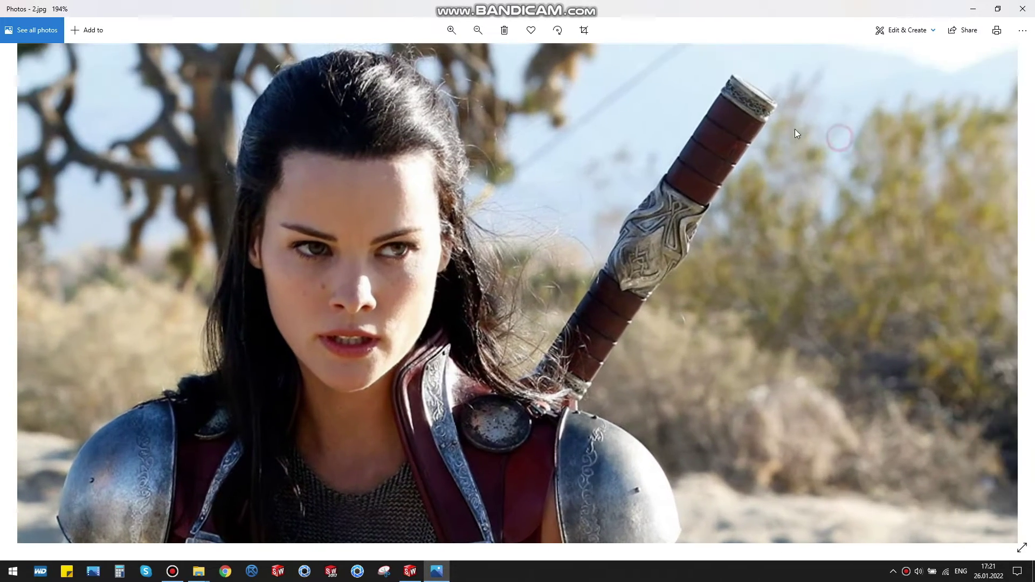
scroll(800, 124, up, 1)
scroll(781, 118, up, 1)
scroll(757, 177, up, 1)
scroll(748, 241, up, 1)
drag(748, 240, 700, 302)
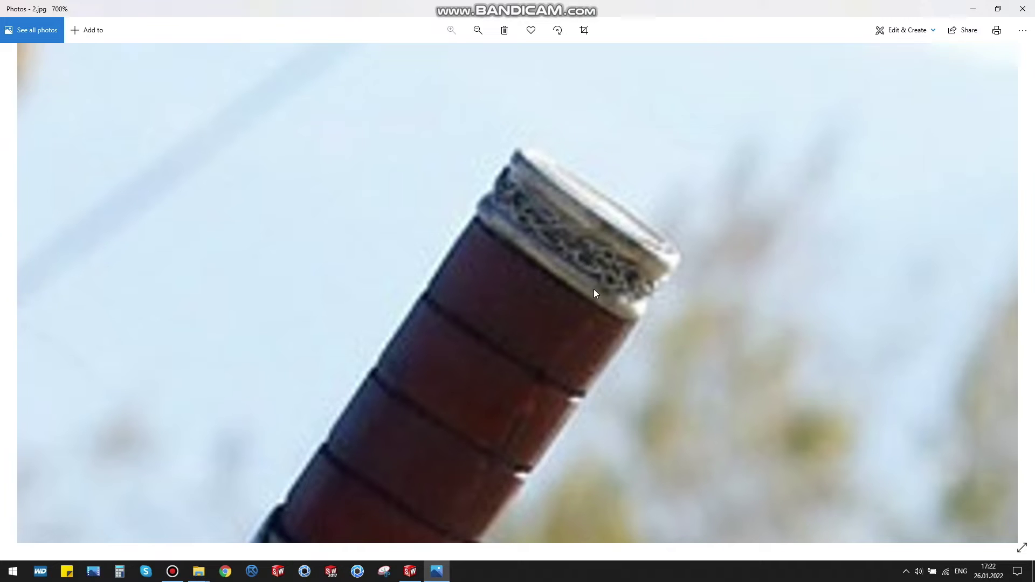
scroll(593, 291, down, 3)
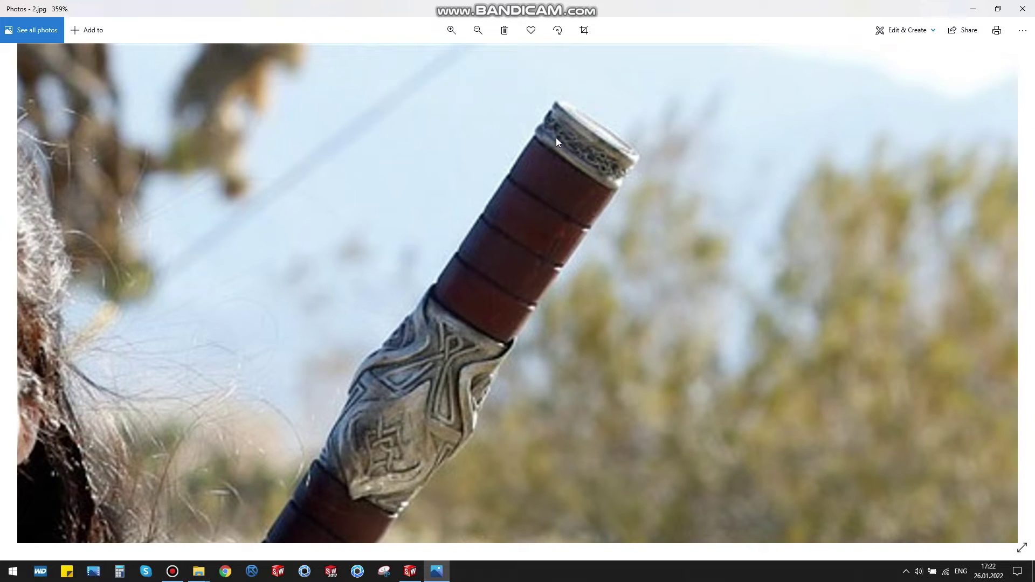
click(409, 571)
Step: Zoom and orbit onto the patterned ring and pick a cut-out face to locate CrvPattern1
scroll(574, 195, down, 2)
scroll(574, 195, down, 2)
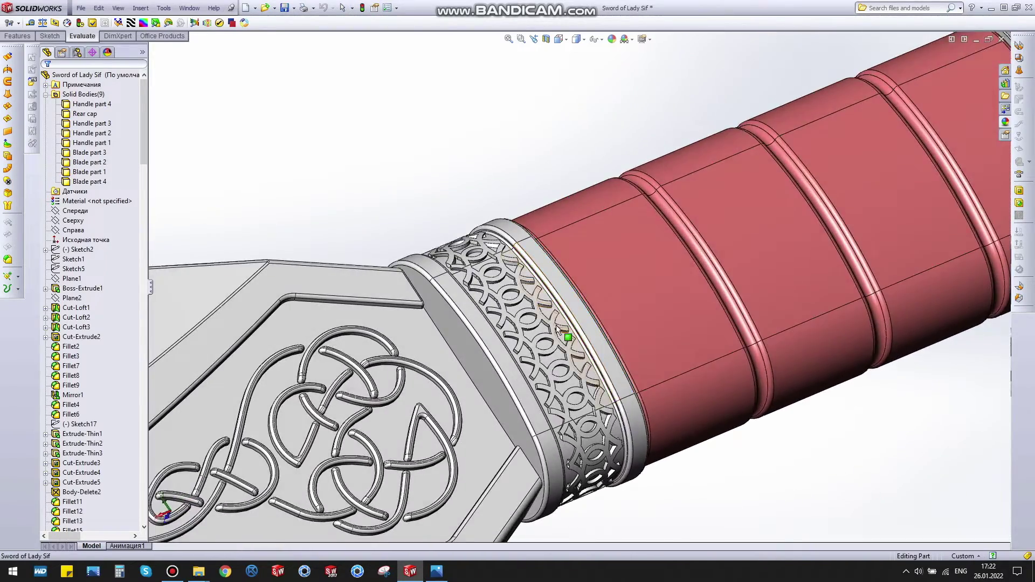
scroll(555, 325, down, 2)
scroll(508, 281, down, 2)
scroll(508, 281, up, 2)
mouse_move(531, 369)
middle_down()
mouse_move(566, 326)
mouse_move(565, 364)
middle_up()
click(809, 470)
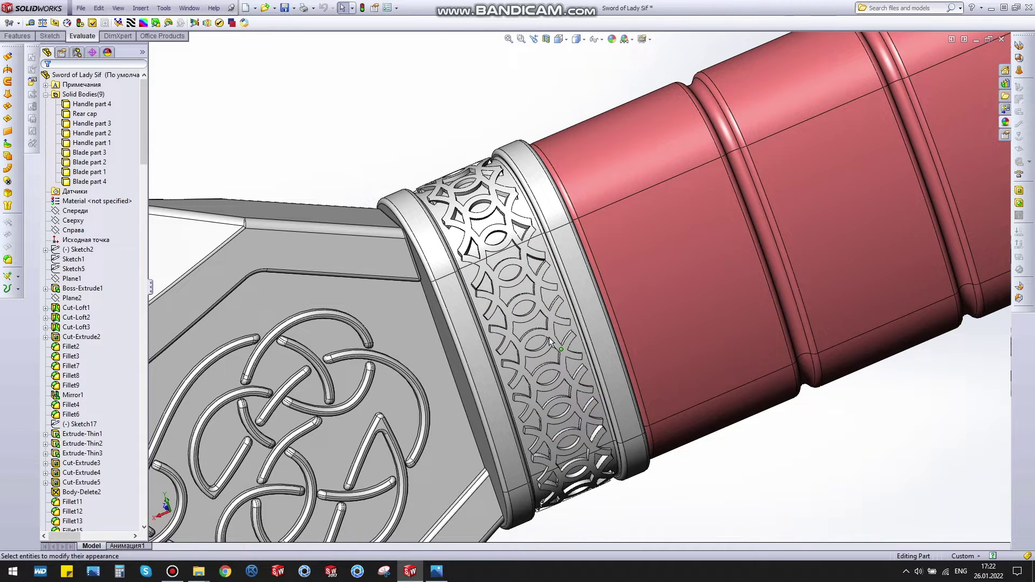
scroll(551, 331, down, 3)
middle_drag(552, 331, 554, 303)
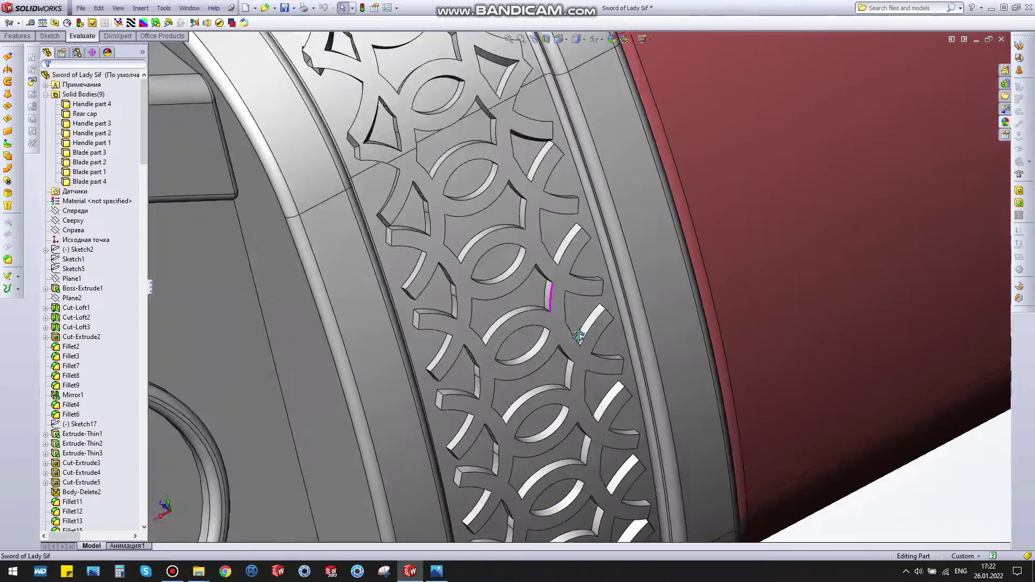
click(547, 302)
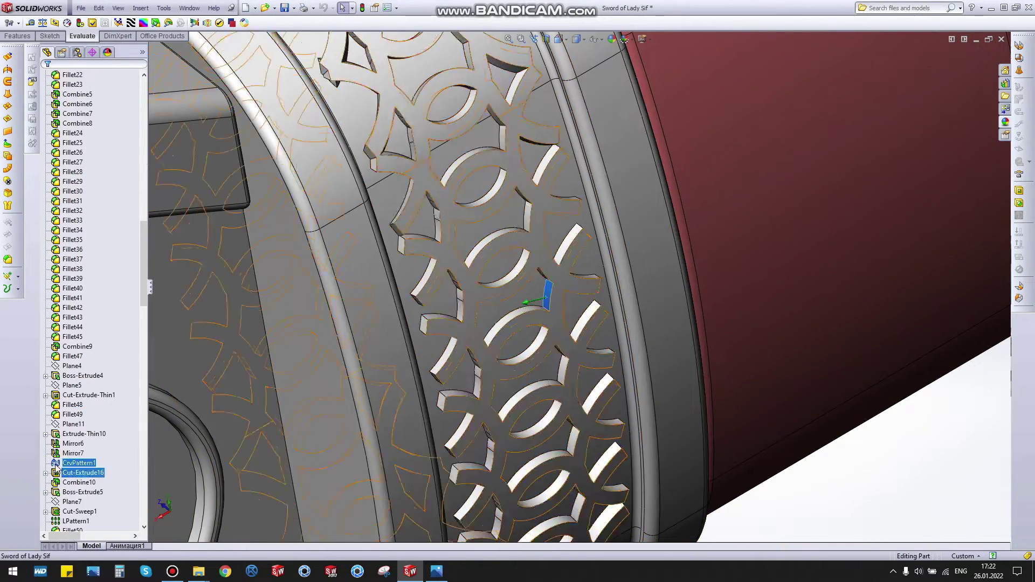
Step: Roll the model back above Mirror6, to just after Extrude-Thin10, and view the whole handle
click(72, 443)
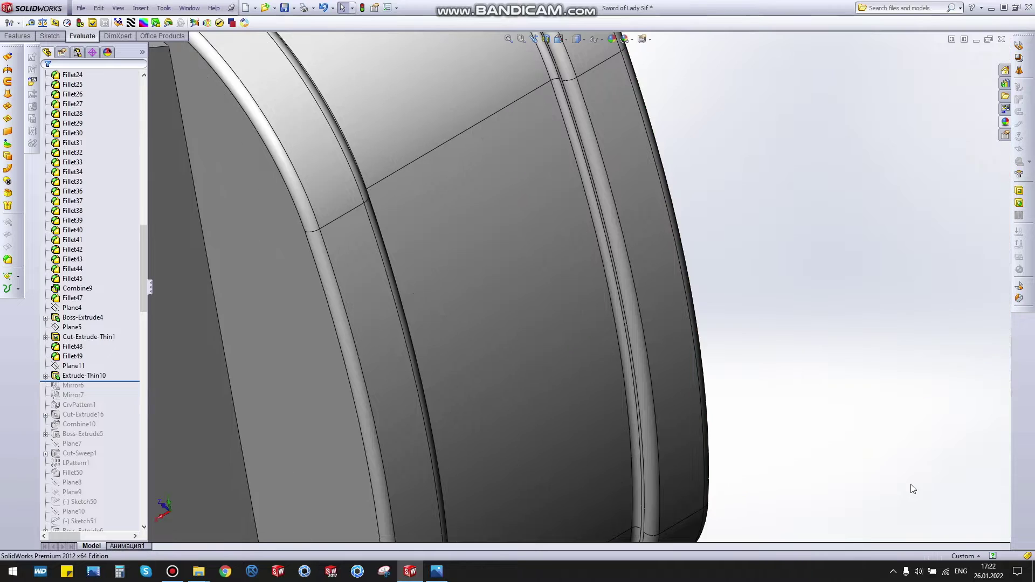
mouse_move(913, 485)
middle_down()
mouse_move(802, 374)
mouse_move(387, 307)
mouse_move(532, 302)
mouse_move(409, 324)
mouse_move(509, 301)
middle_up()
click(517, 299)
Step: Hide the blade body and orbit in close on the collar ring's rim
click(534, 289)
mouse_move(574, 313)
middle_down()
mouse_move(333, 327)
mouse_move(547, 296)
mouse_move(491, 293)
mouse_move(532, 272)
mouse_move(492, 226)
middle_up()
scroll(492, 226, down, 3)
scroll(523, 289, down, 3)
mouse_move(522, 289)
middle_down()
mouse_move(455, 296)
mouse_move(529, 296)
middle_up()
scroll(488, 329, down, 2)
mouse_move(487, 326)
middle_down()
mouse_move(478, 279)
mouse_move(535, 325)
mouse_move(485, 358)
mouse_move(441, 335)
middle_up()
scroll(441, 335, down, 3)
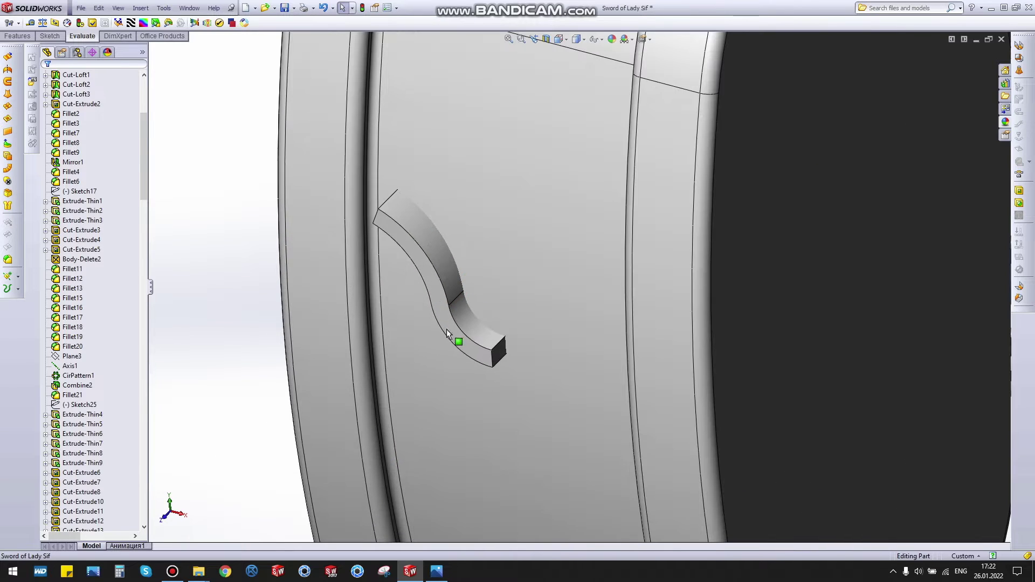
Step: Inspect the single curved strip and its Sketch54 under Extrude-Thin10
click(467, 328)
scroll(109, 484, down, 4)
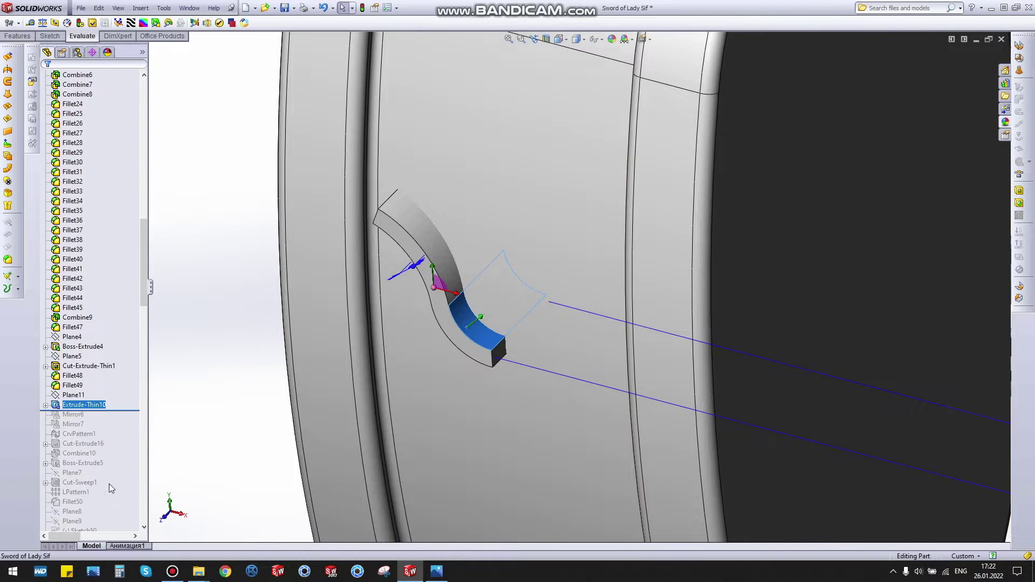
click(45, 405)
click(90, 414)
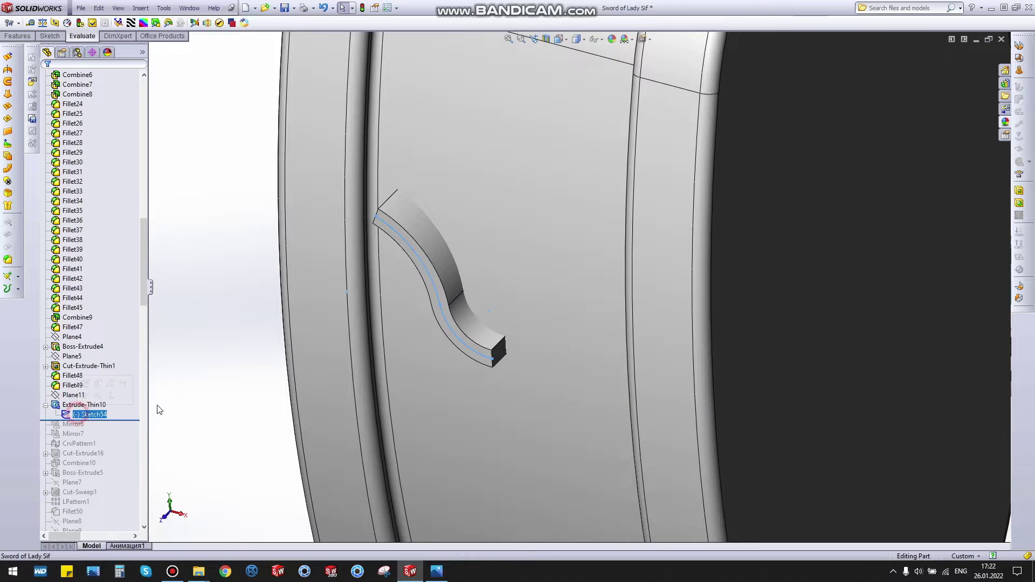
mouse_move(490, 370)
middle_down()
mouse_move(472, 332)
mouse_move(446, 353)
mouse_move(480, 376)
middle_up()
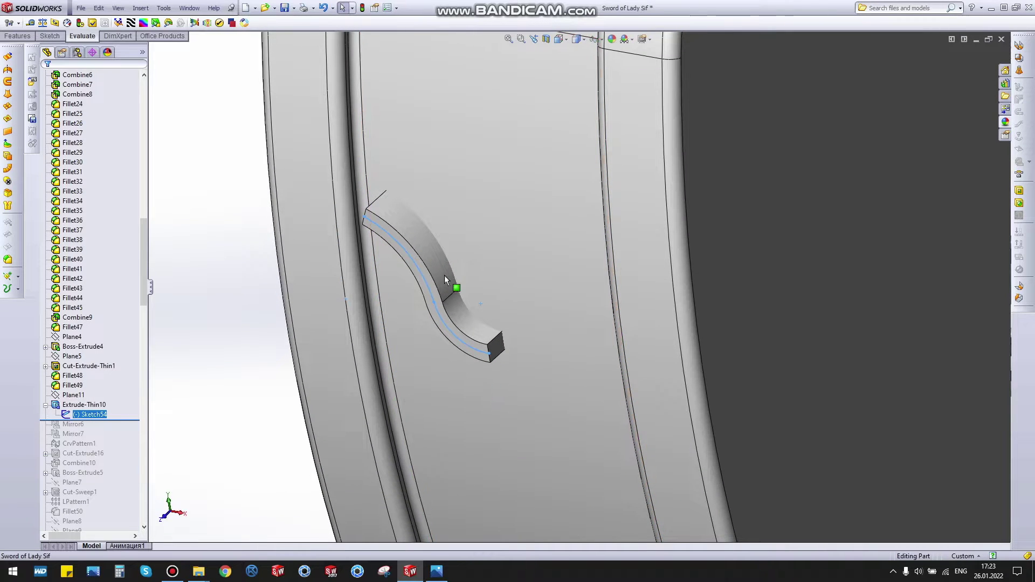
click(428, 244)
scroll(484, 337, up, 5)
mouse_move(484, 338)
middle_down()
mouse_move(574, 164)
mouse_move(800, 338)
mouse_move(785, 265)
mouse_move(686, 421)
mouse_move(690, 402)
mouse_move(525, 338)
mouse_move(525, 310)
middle_up()
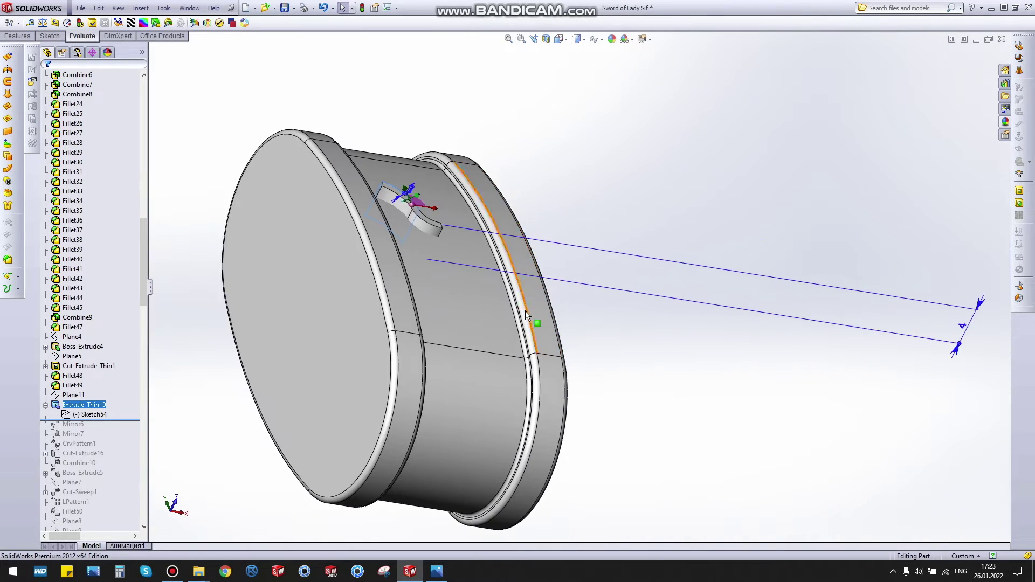
scroll(431, 229, down, 3)
middle_drag(431, 229, 442, 178)
scroll(442, 178, down, 2)
Step: Roll the history forward through Mirror6 to mirror the curved strip
drag(118, 421, 113, 429)
scroll(500, 234, down, 3)
mouse_move(500, 234)
middle_down()
mouse_move(469, 330)
mouse_move(497, 240)
mouse_move(411, 430)
mouse_move(483, 330)
mouse_move(501, 324)
mouse_move(533, 318)
mouse_move(573, 384)
mouse_move(561, 404)
mouse_move(303, 401)
middle_up()
Step: Roll forward through Mirror7 to form X-shaped strips and view the ring band side-on
click(533, 316)
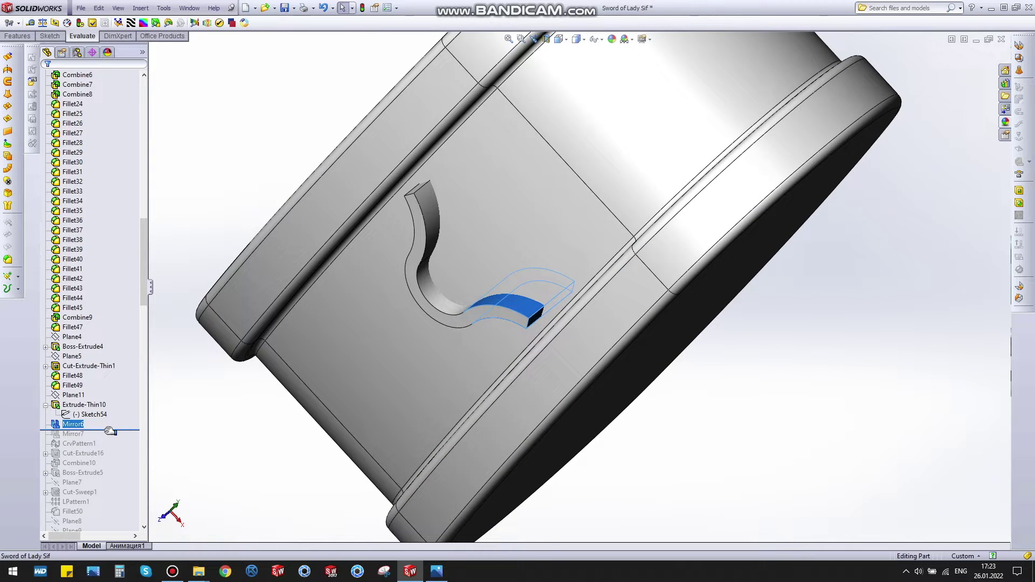
drag(106, 431, 108, 439)
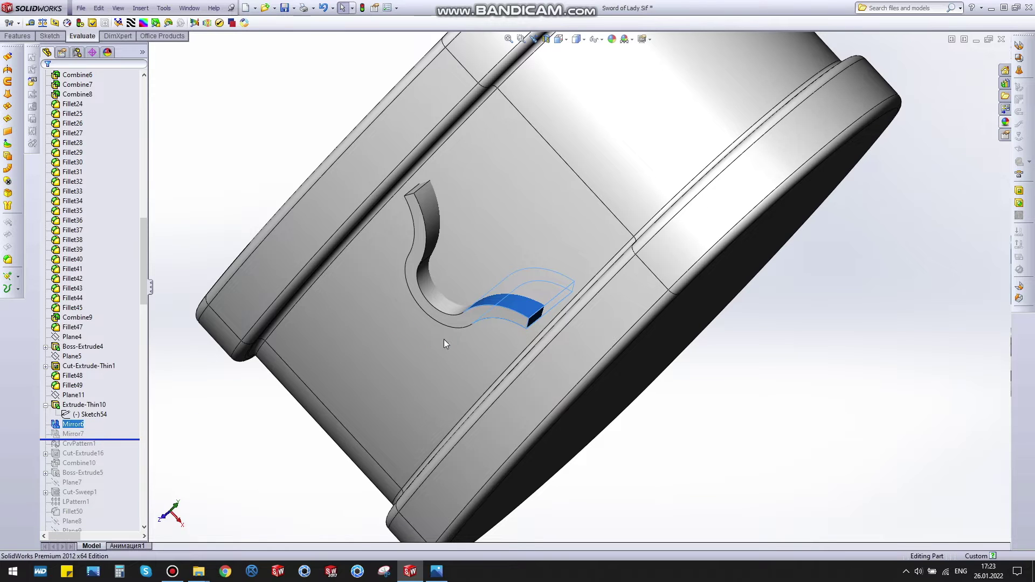
mouse_move(468, 348)
middle_down()
mouse_move(429, 226)
mouse_move(469, 231)
mouse_move(445, 324)
mouse_move(405, 251)
middle_up()
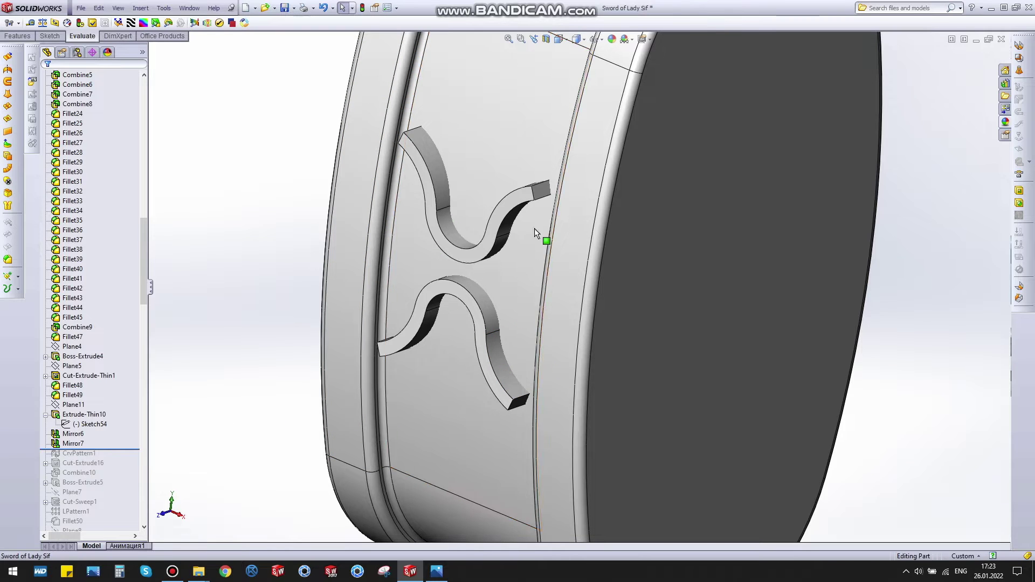
ctrl+middle_drag(499, 274, 491, 295)
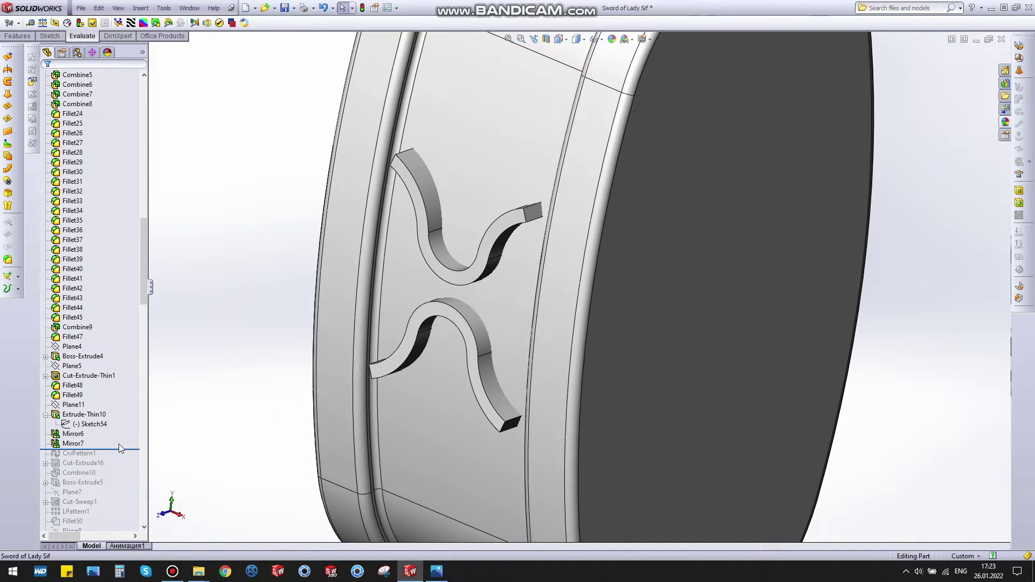
Step: Move the rollback bar below CrvPattern1 to repeat the strips around the band
drag(121, 449, 99, 453)
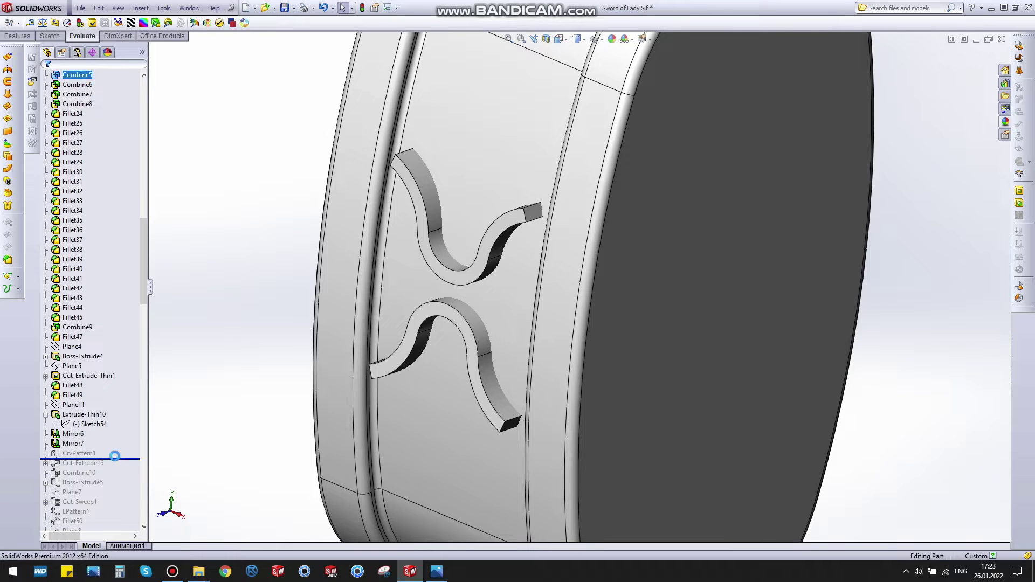
scroll(102, 420, down, 10)
drag(104, 396, 79, 323)
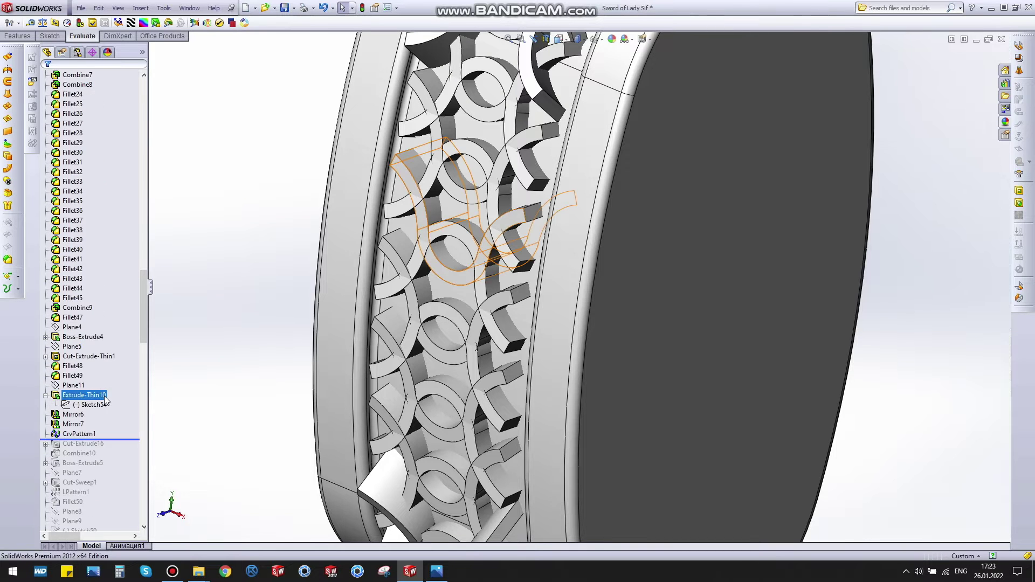
ctrl+click(98, 327)
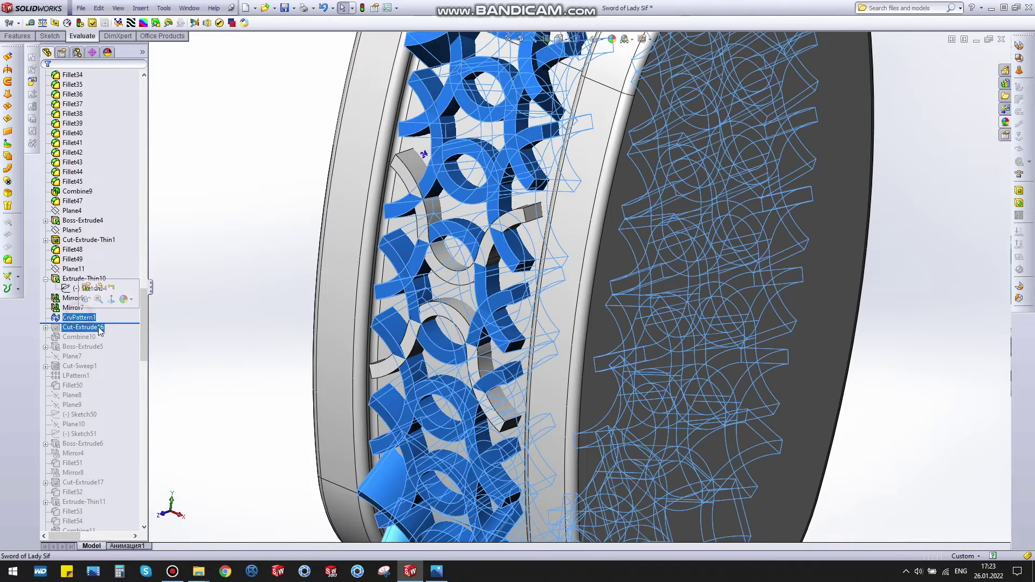
click(247, 247)
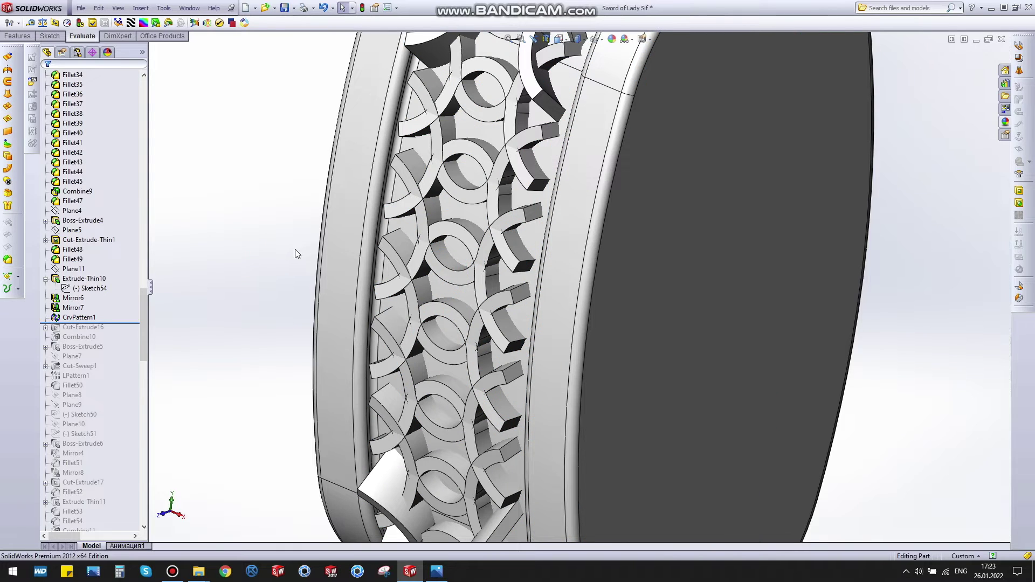
click(90, 318)
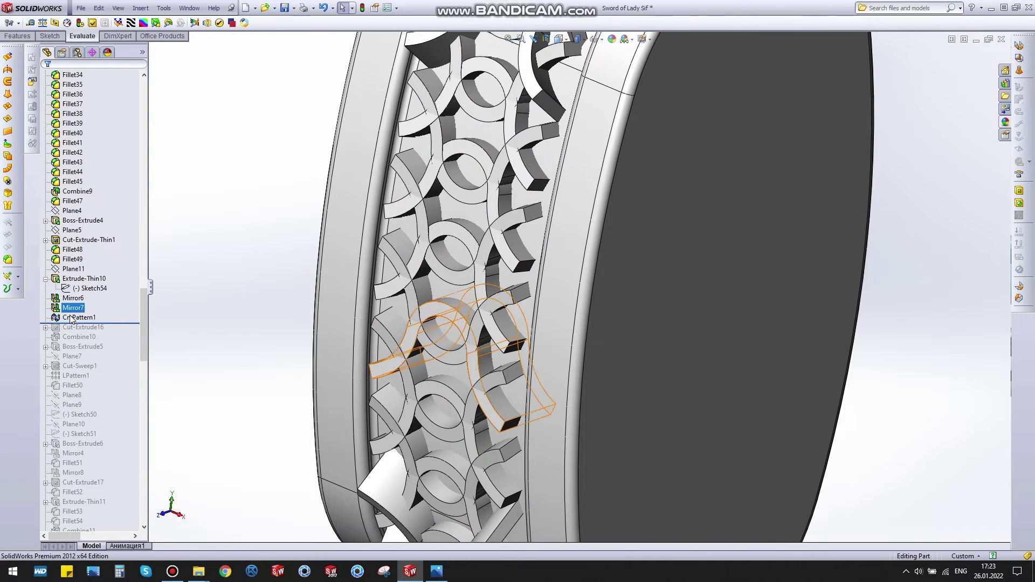
click(77, 317)
click(73, 288)
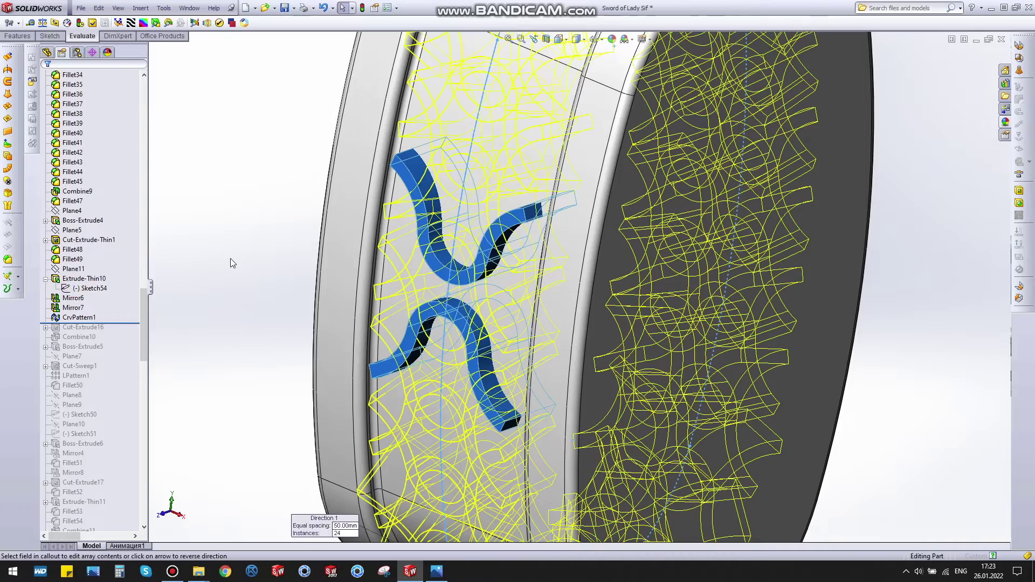
scroll(373, 248, up, 5)
mouse_move(440, 239)
middle_down()
mouse_move(646, 135)
mouse_move(657, 151)
middle_up()
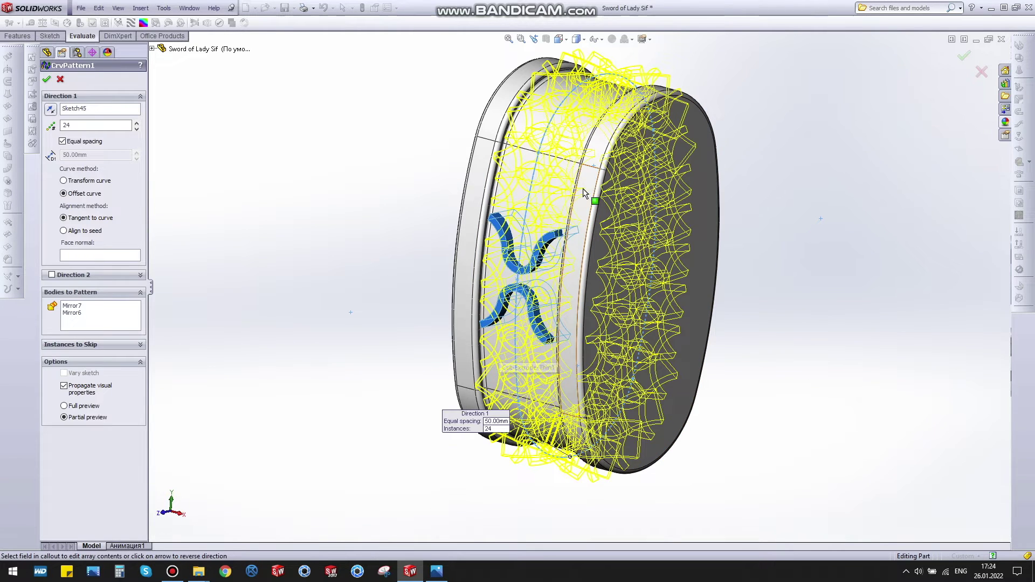
middle_drag(628, 264, 551, 283)
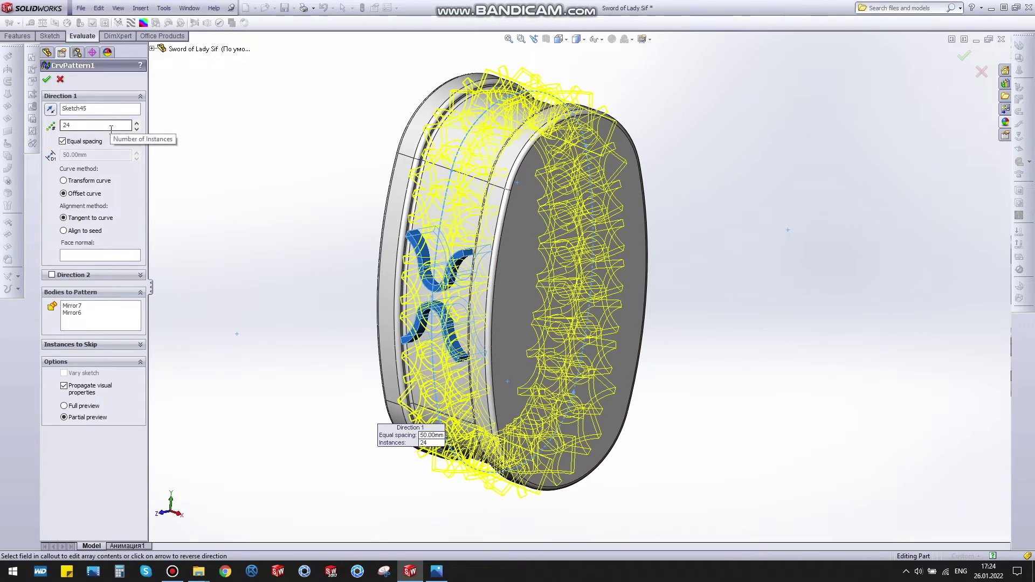
scroll(499, 259, down, 2)
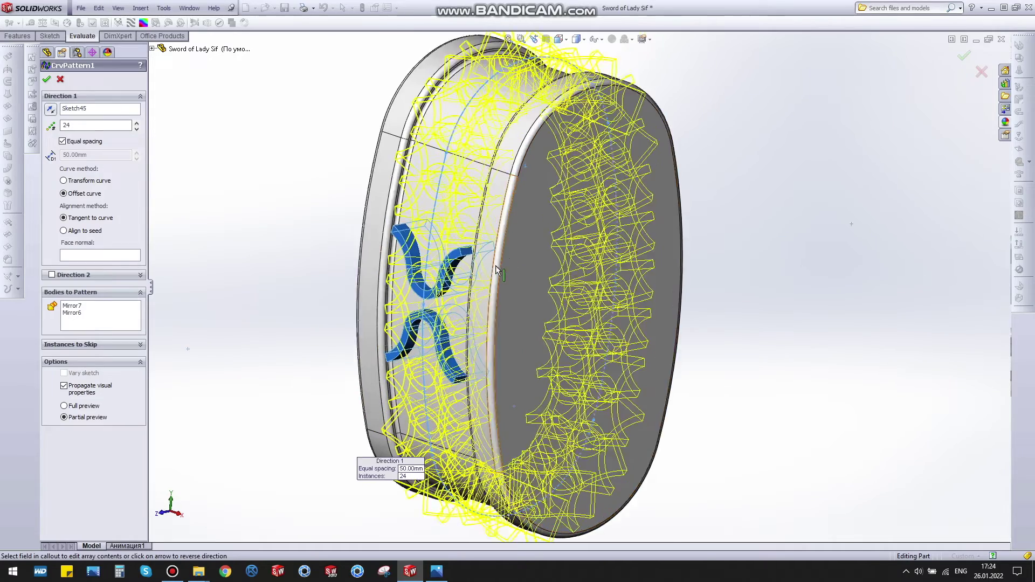
scroll(499, 261, down, 2)
scroll(517, 257, down, 2)
mouse_move(525, 257)
middle_down()
mouse_move(485, 268)
mouse_move(437, 259)
middle_up()
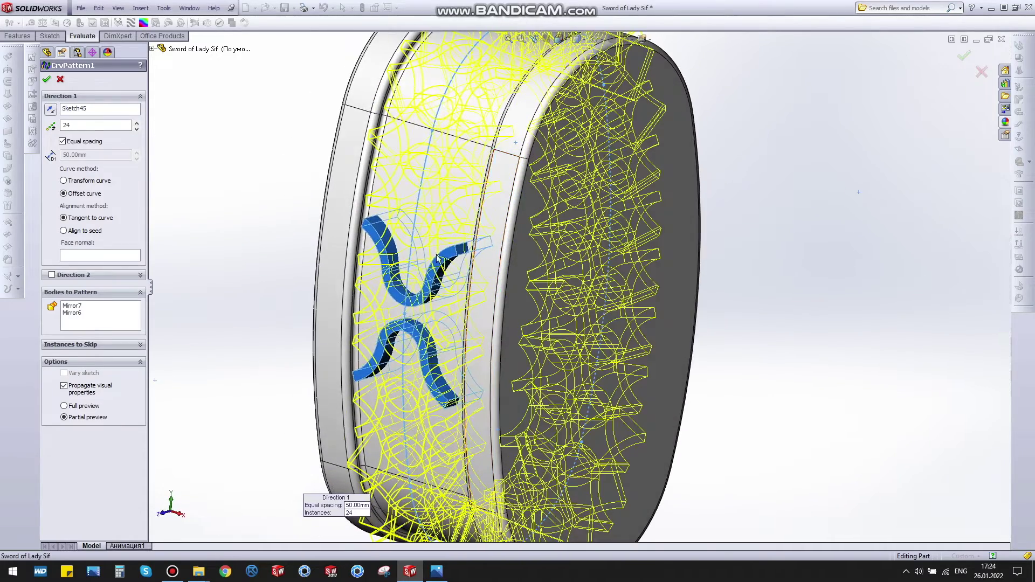
middle_drag(511, 242, 445, 288)
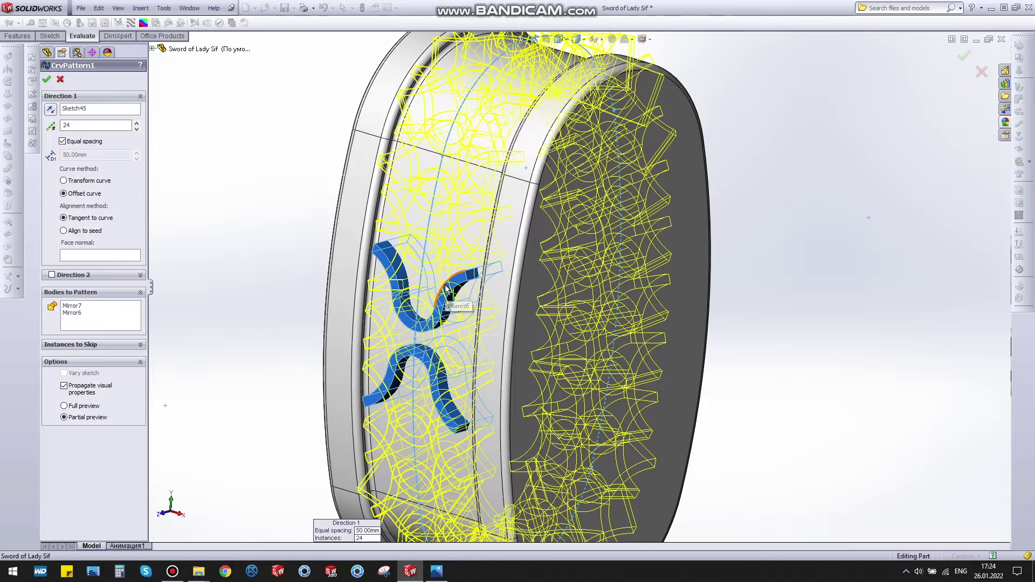
click(46, 80)
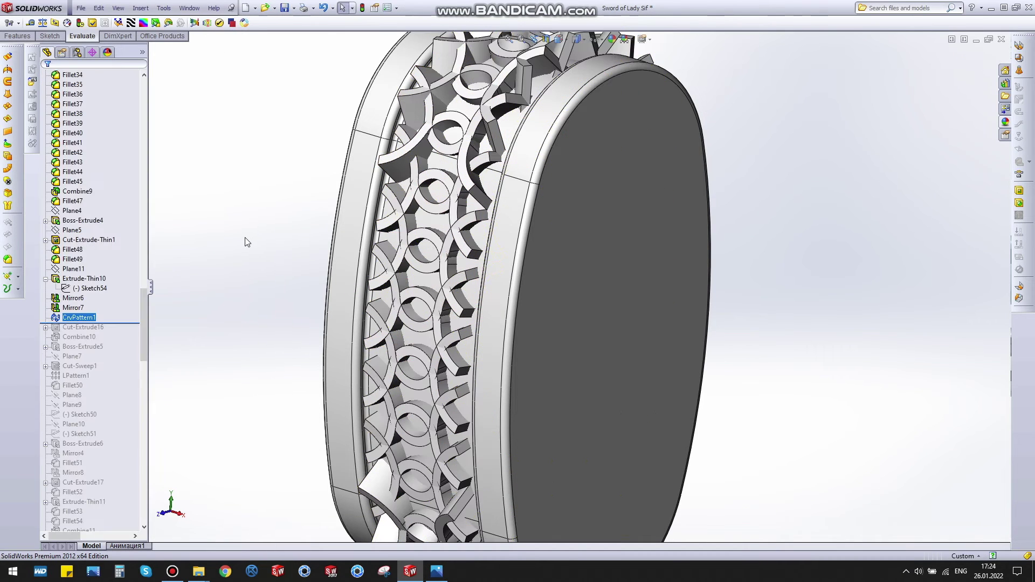
Step: Roll the history forward through Cut-Extrude16 and view its cut from the front
mouse_move(243, 233)
middle_down()
mouse_move(441, 239)
mouse_move(515, 270)
mouse_move(531, 291)
mouse_move(492, 277)
mouse_move(413, 274)
mouse_move(460, 282)
mouse_move(451, 292)
mouse_move(493, 232)
middle_up()
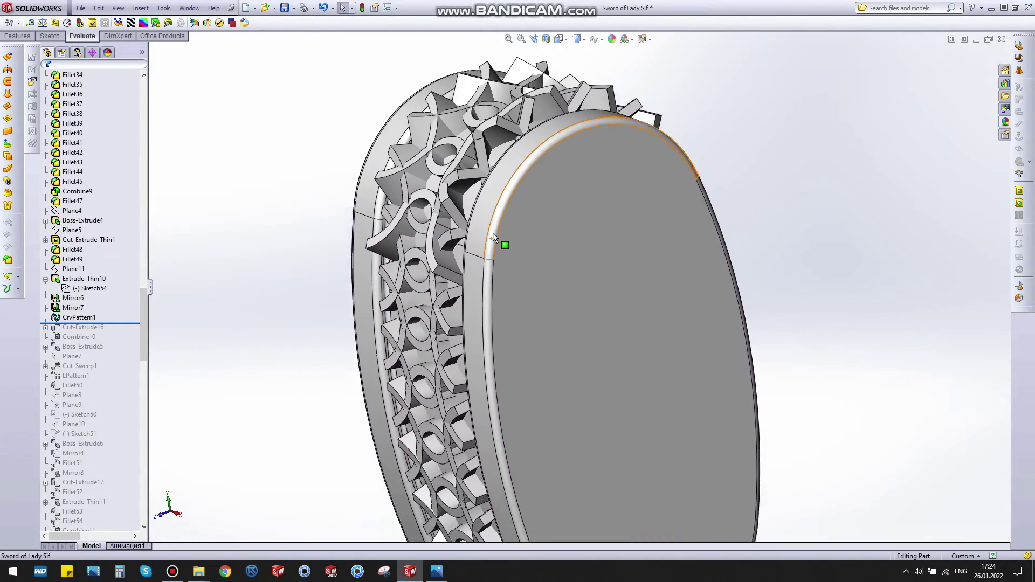
scroll(492, 231, down, 2)
drag(113, 324, 117, 329)
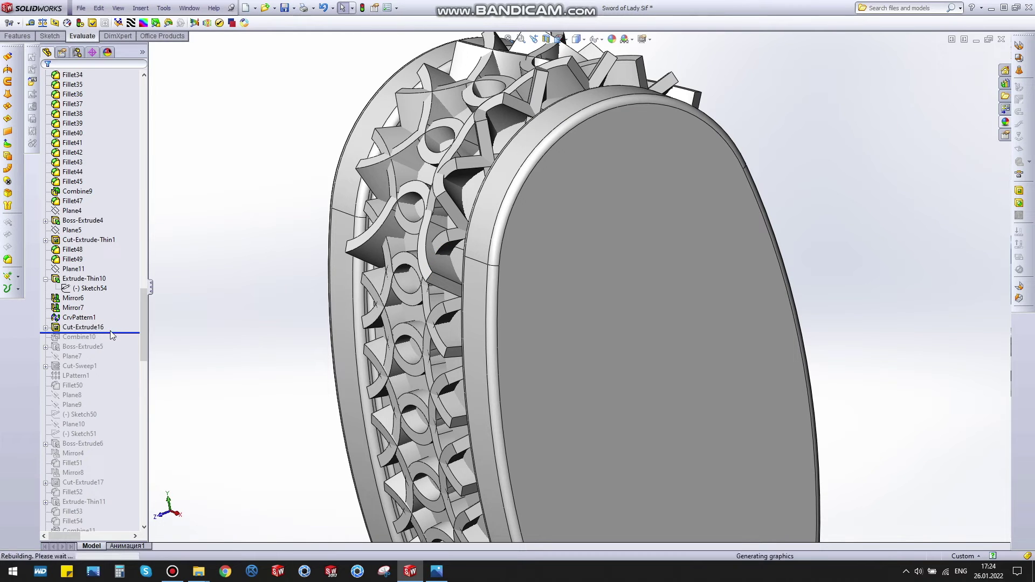
click(86, 328)
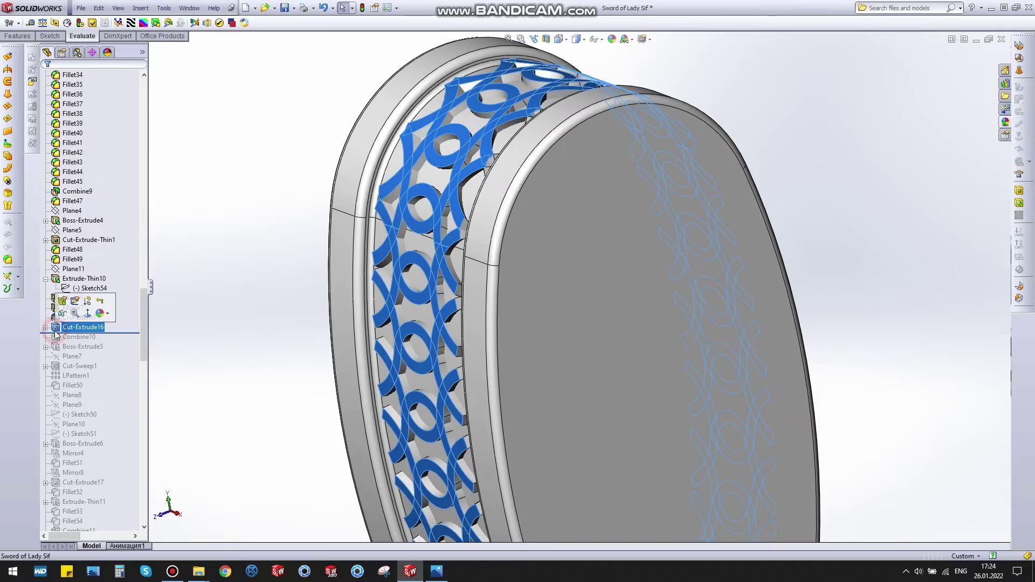
scroll(380, 302, down, 2)
key(ctrl+1)
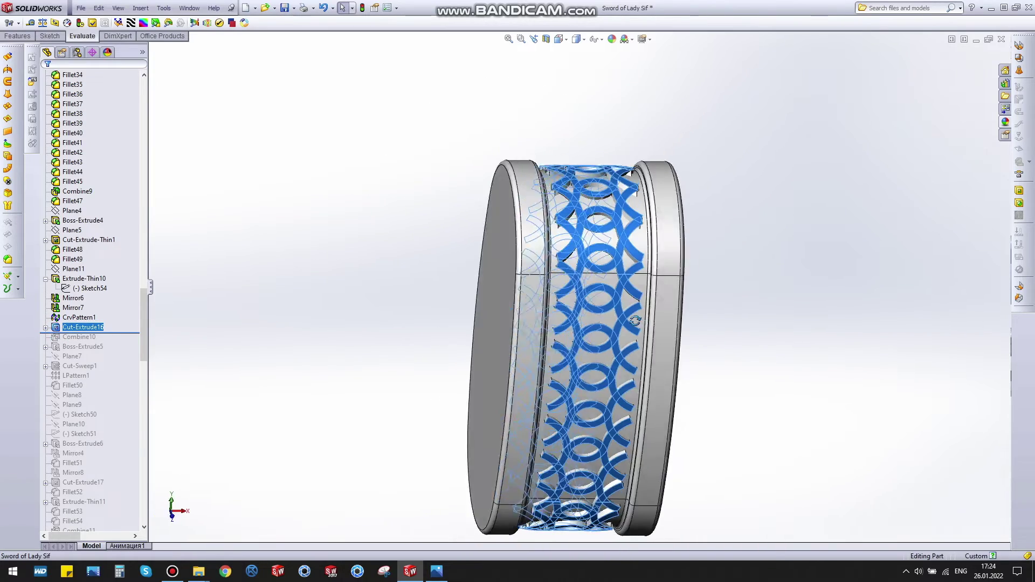
Step: Examine Cut-Extrude16's Sketch56 on the ring from several oblique angles
click(46, 327)
click(90, 337)
mouse_move(665, 232)
middle_down()
mouse_move(563, 230)
mouse_move(594, 212)
mouse_move(365, 272)
middle_up()
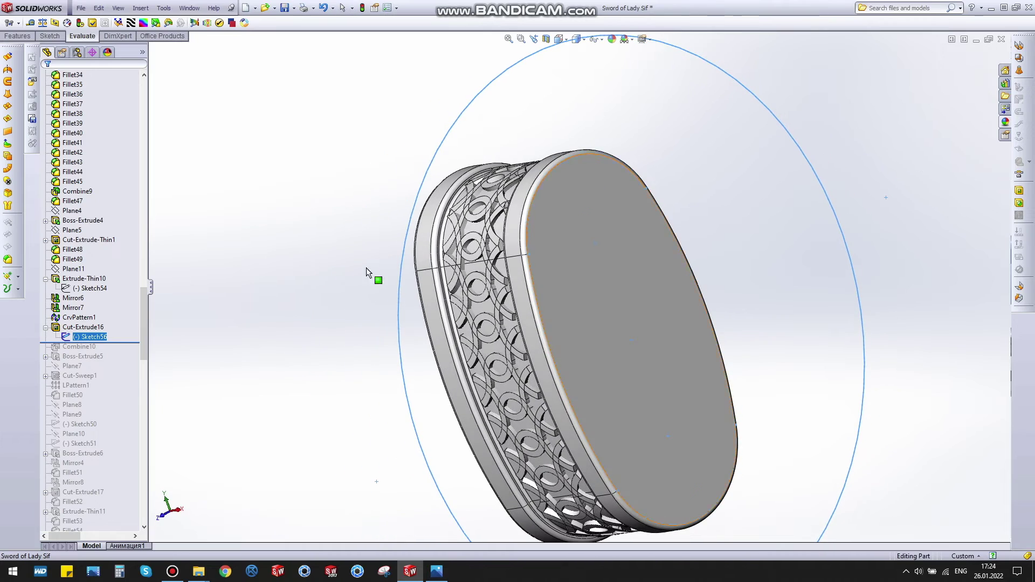
ctrl+click(65, 328)
click(270, 271)
mouse_move(270, 271)
middle_down()
mouse_move(469, 282)
mouse_move(483, 262)
mouse_move(418, 248)
middle_up()
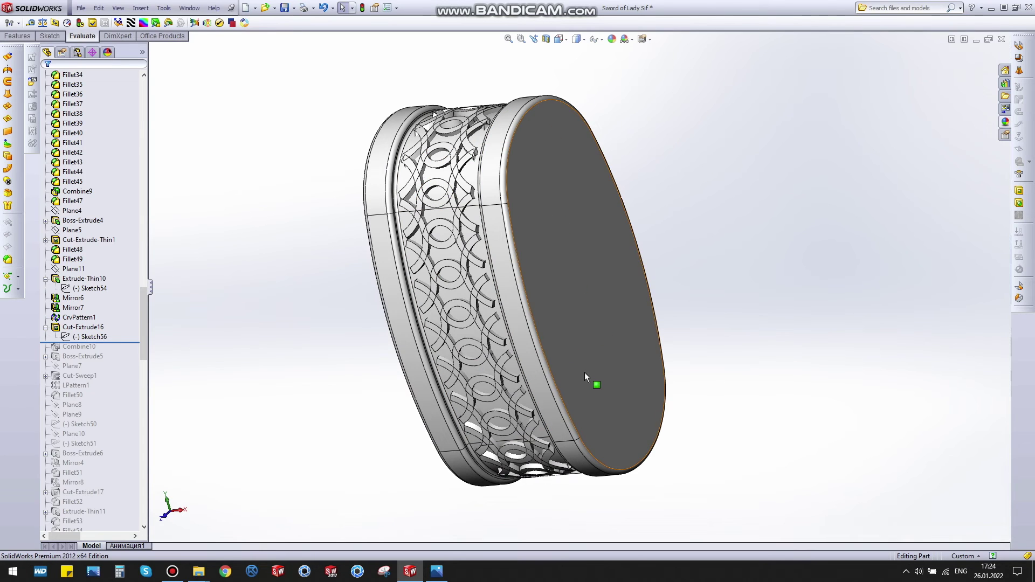
click(561, 203)
middle_drag(393, 279, 382, 294)
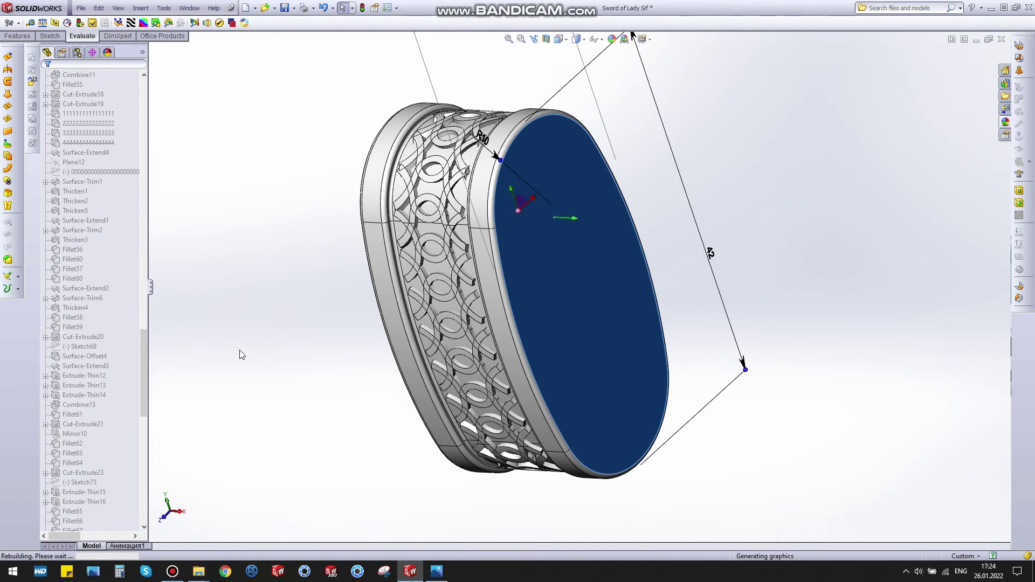
Step: Orbit the fully rebuilt lattice ring so its flat end faces left
middle_drag(413, 323, 444, 300)
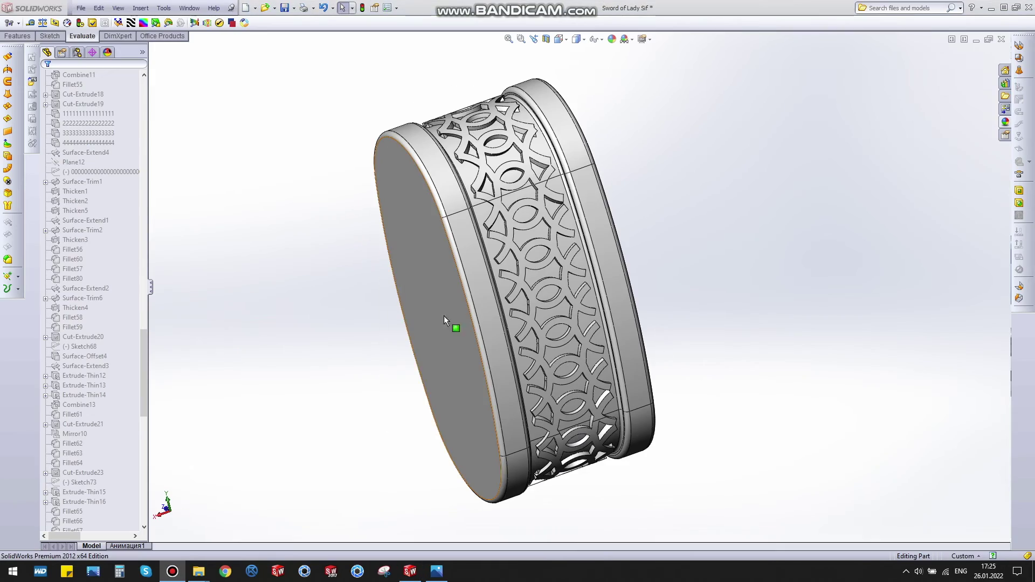